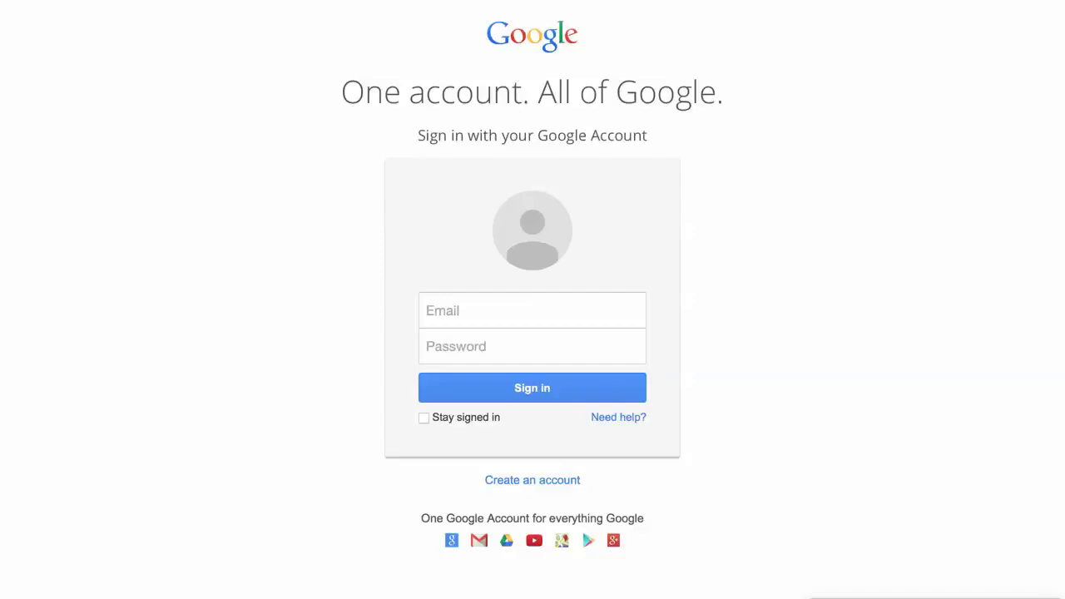
Bring the TextEdit note 'Untitled 11.txt' with the Gmail password tips over the Google sign-in page
{"action": "key", "text": "super+Tab"}
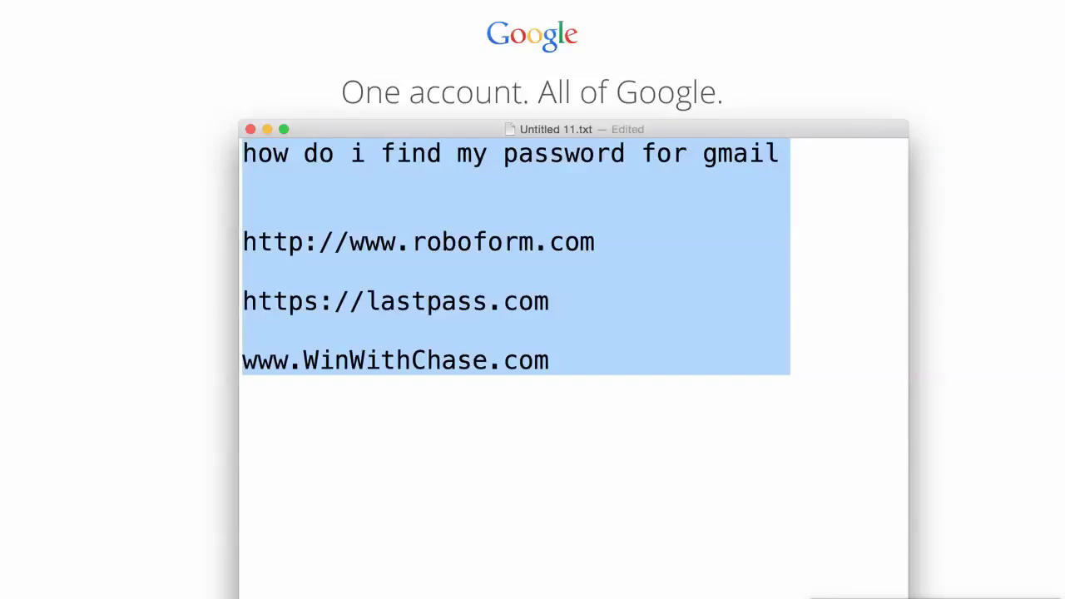
Bring the Google sign-in page back in front of the TextEdit note
{"action": "left_click", "coordinate": [191, 582]}
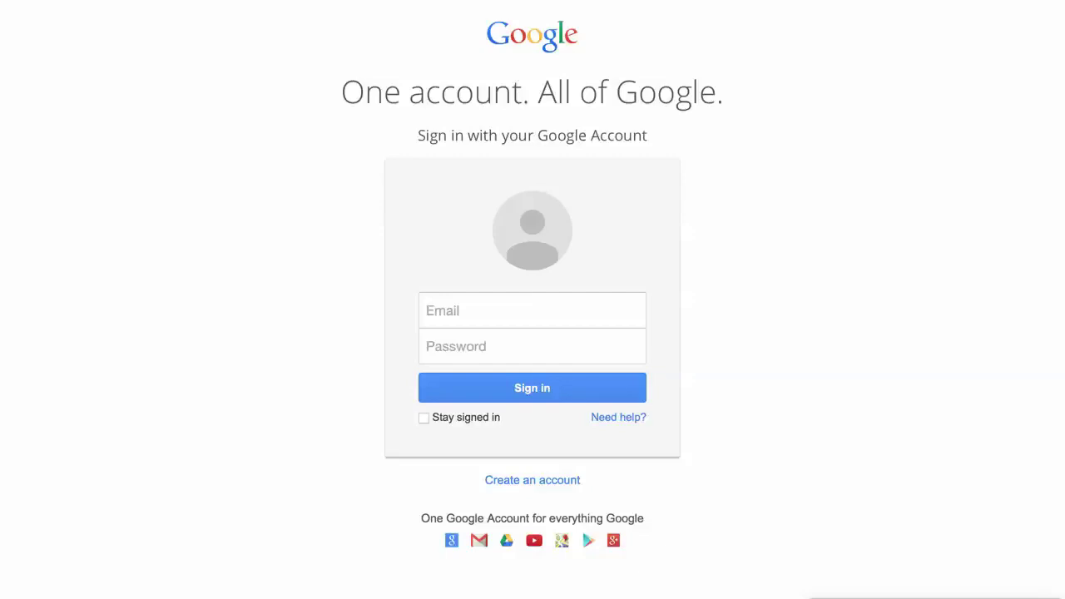
Dismiss the Email field's saved-account suggestions and open Google's 'Having trouble signing in?' help
{"action": "left_click", "coordinate": [480, 305]}
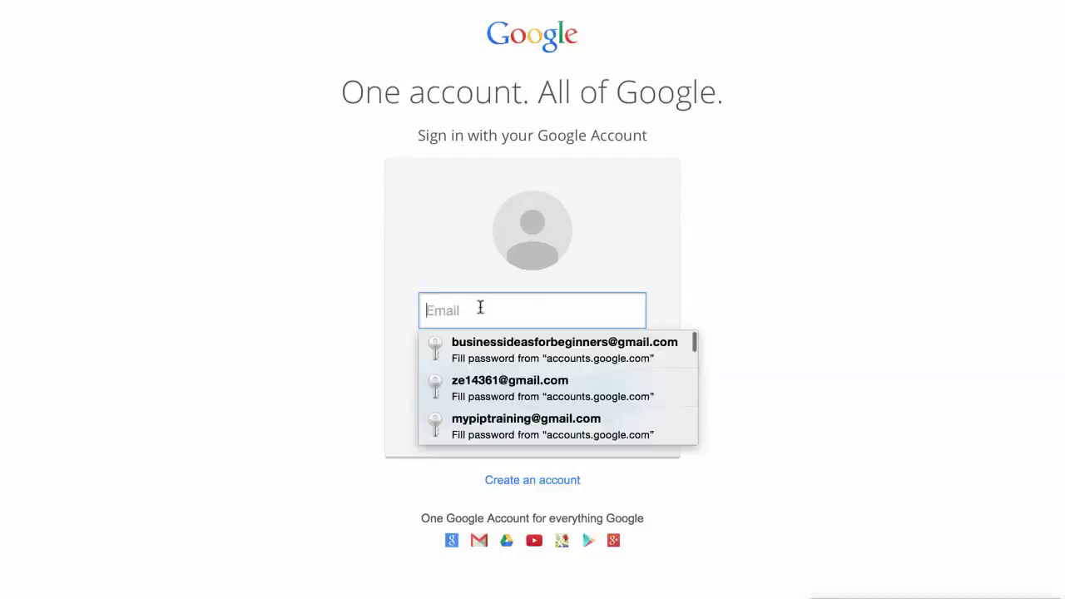
{"action": "left_click", "coordinate": [320, 325]}
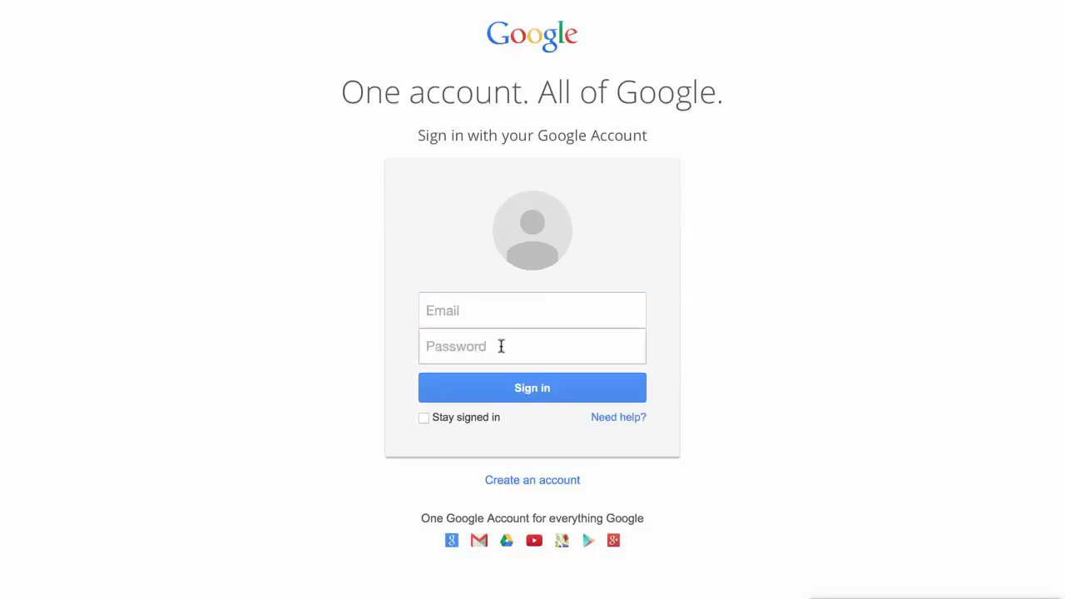
{"action": "left_click", "coordinate": [610, 419]}
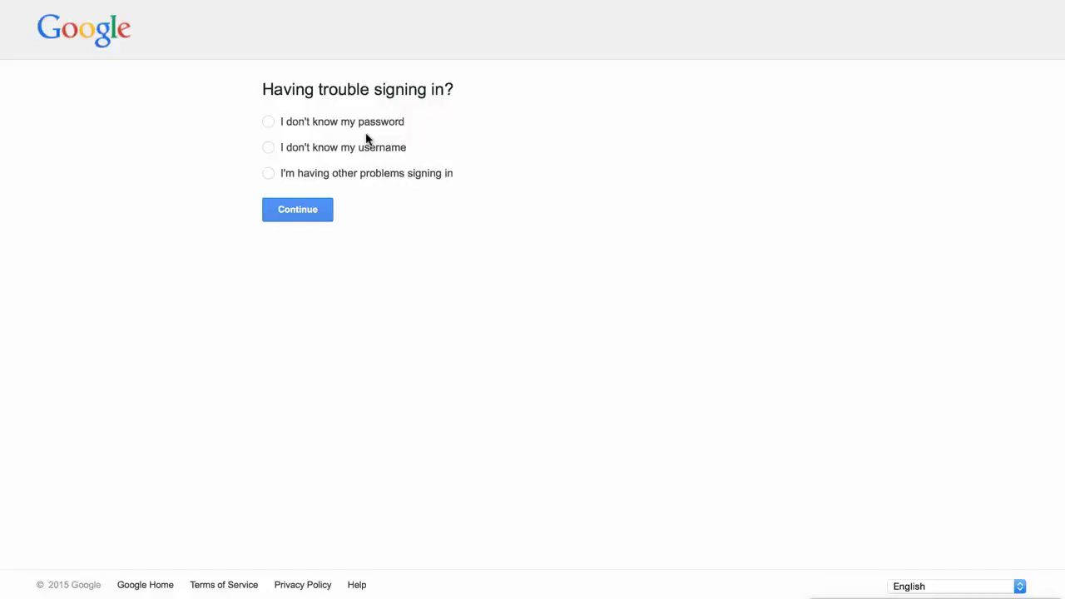
Glance at the password-tips note, then choose 'I don't know my password' on the help page
{"action": "key", "text": "super+Tab"}
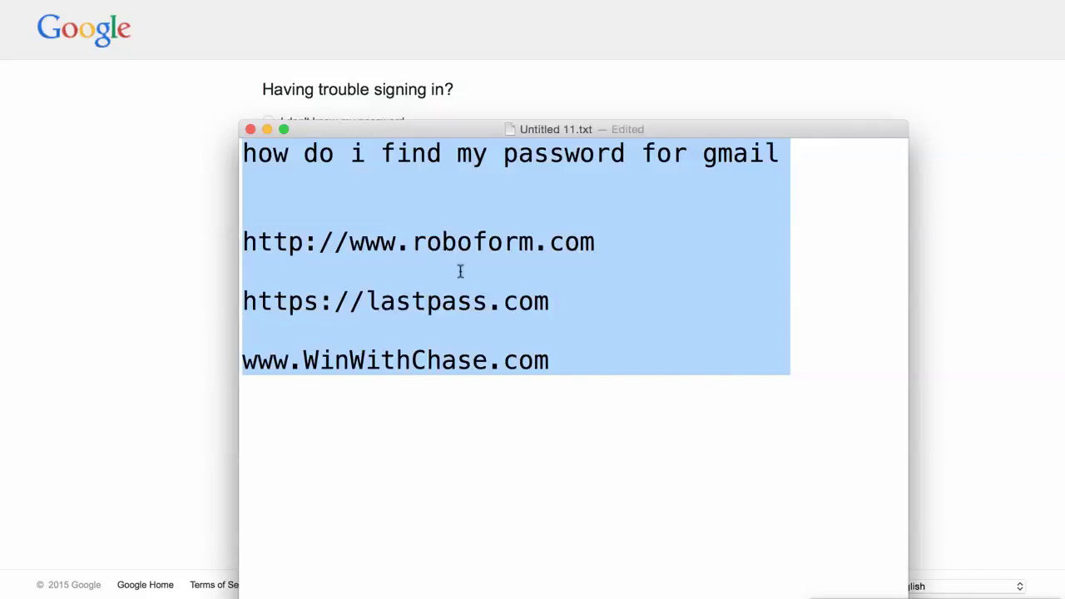
{"action": "left_click", "coordinate": [195, 221]}
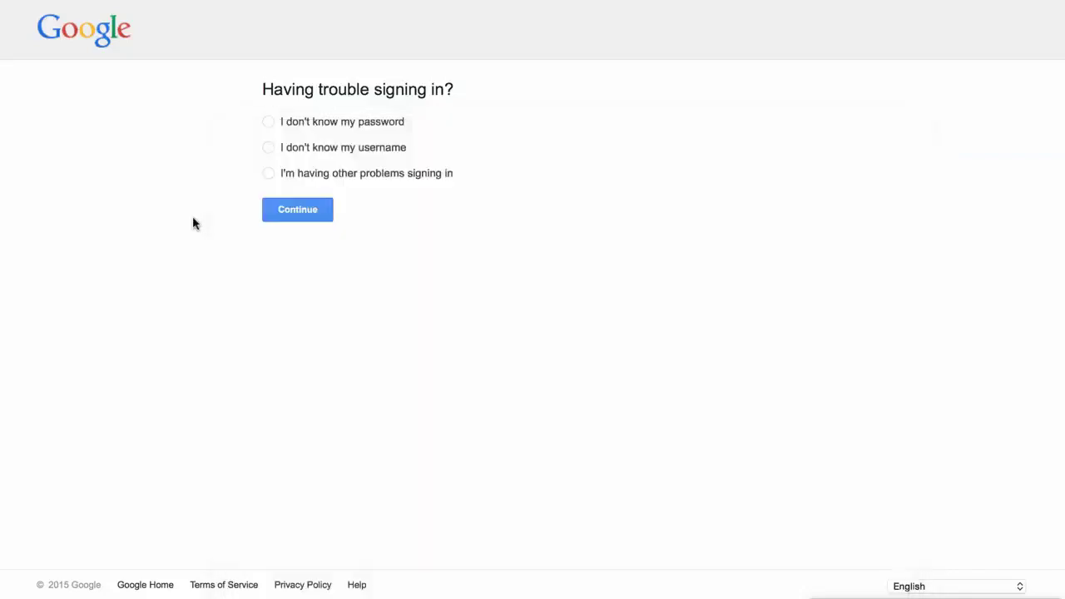
{"action": "left_click", "coordinate": [269, 125]}
{"action": "left_click", "coordinate": [319, 196]}
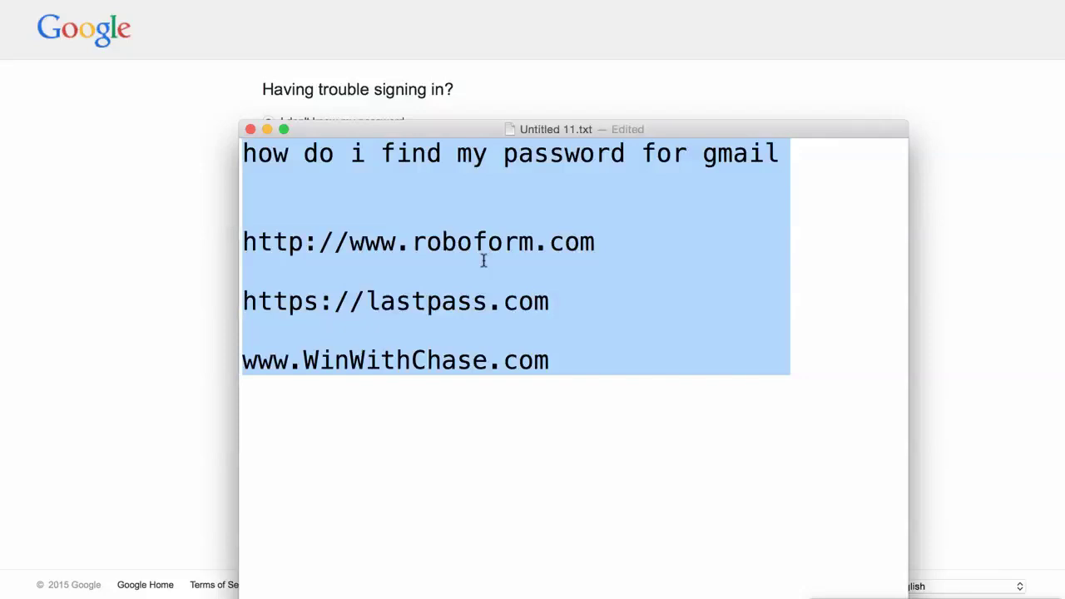
{"action": "double_click", "coordinate": [414, 305]}
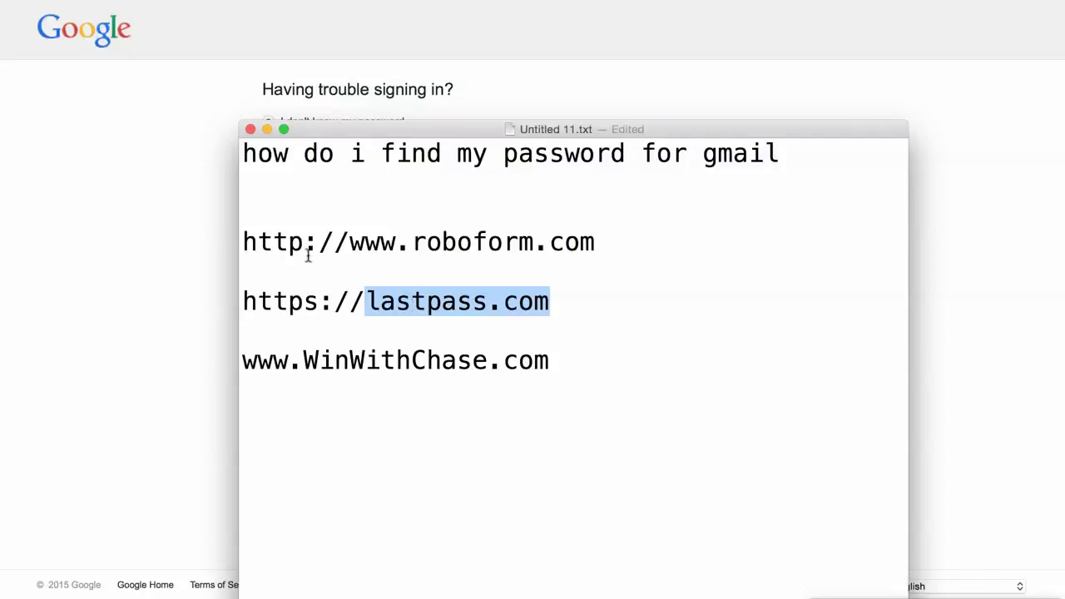
{"action": "left_click_drag", "start_coordinate": [245, 242], "coordinate": [246, 324]}
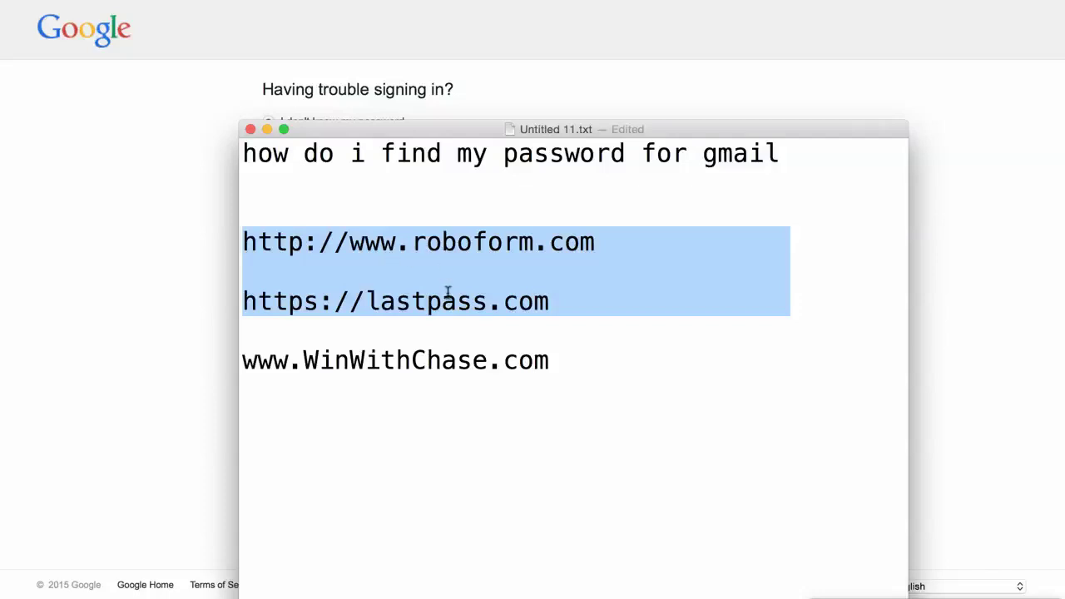
{"action": "double_click", "coordinate": [460, 243]}
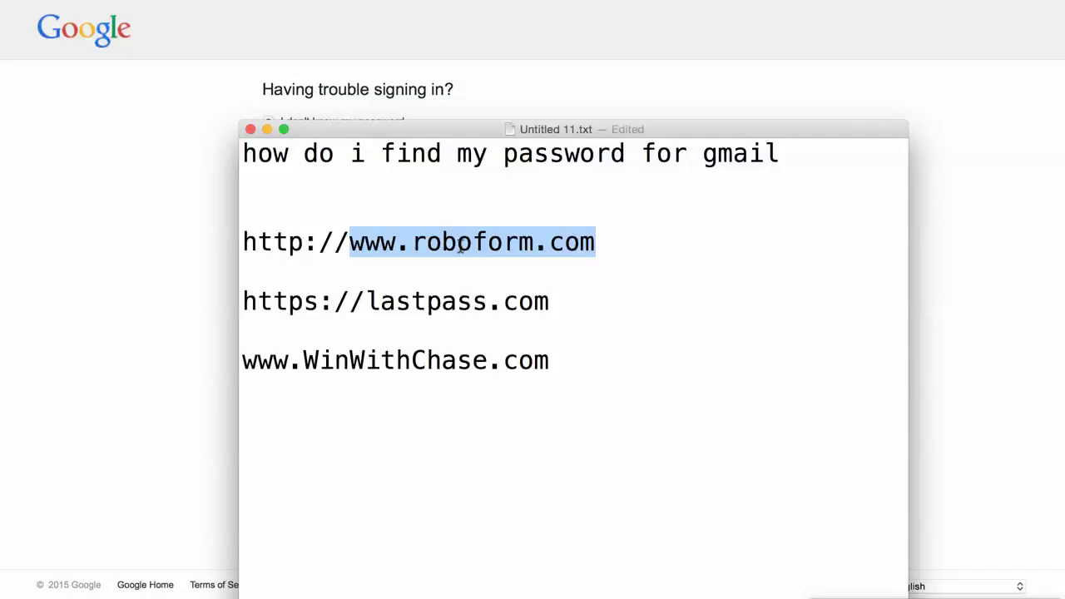
Delete the autofilled email on the Google sign-in page and dismiss its suggestions
{"action": "left_click", "coordinate": [183, 219]}
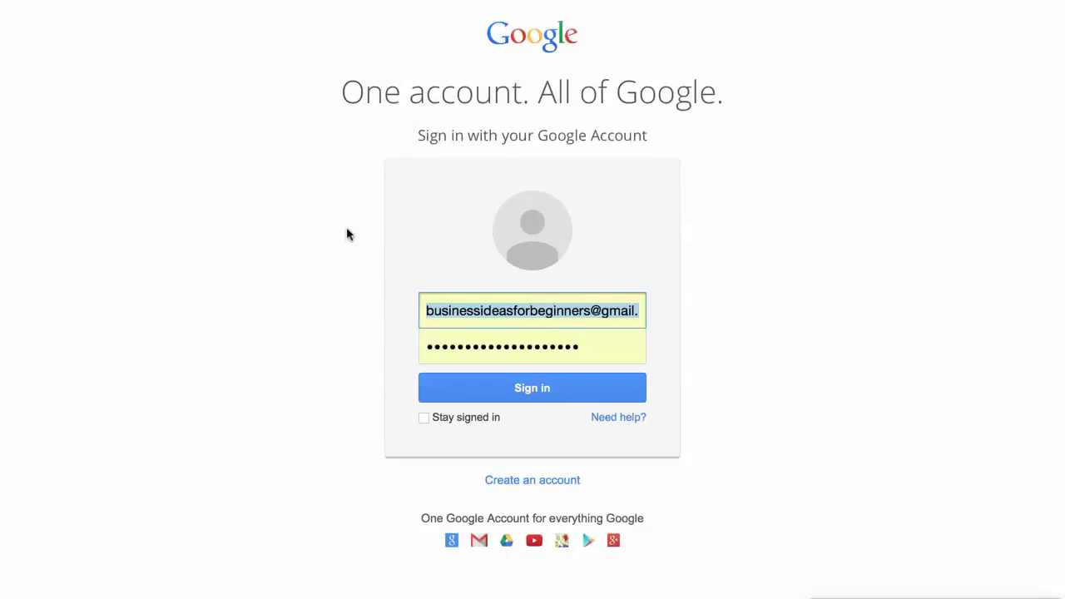
{"action": "key", "text": "BackSpace"}
{"action": "left_click", "coordinate": [304, 345]}
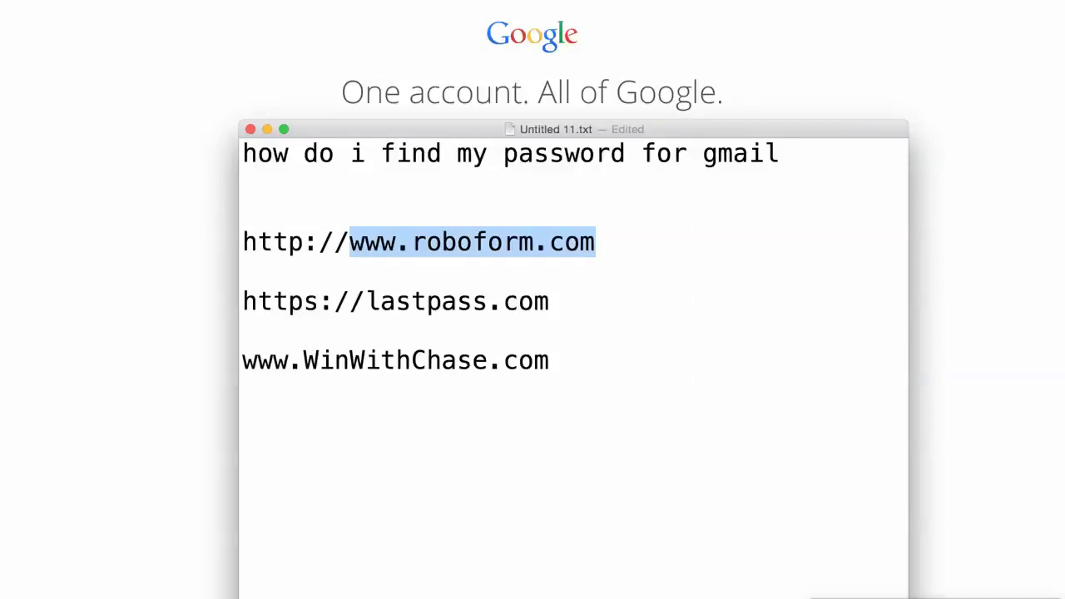
{"action": "double_click", "coordinate": [443, 304]}
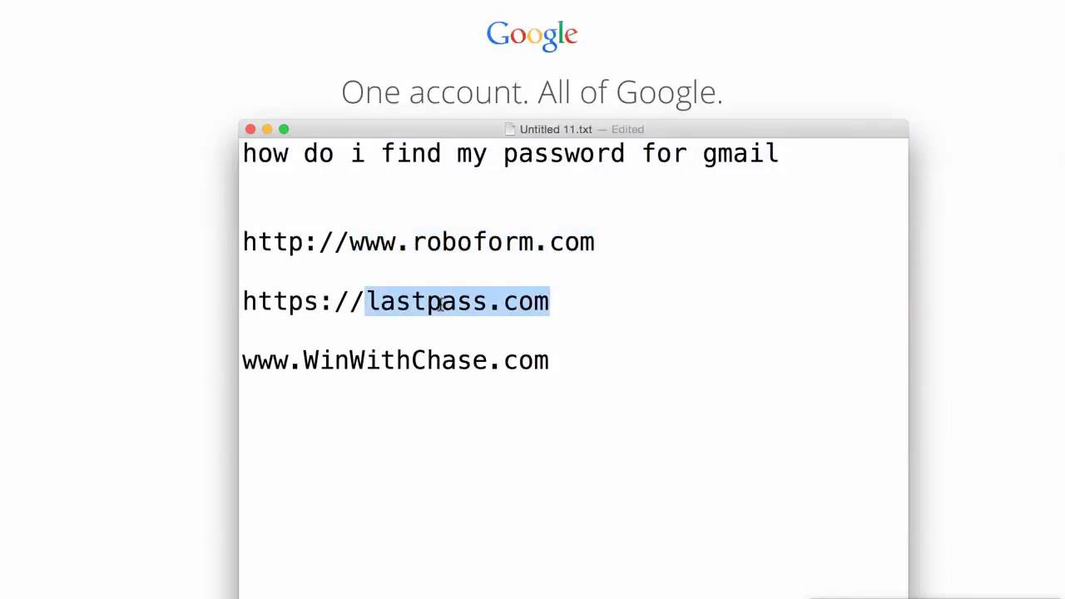
{"action": "left_click_drag", "start_coordinate": [243, 363], "coordinate": [556, 361]}
{"action": "key", "text": "super+c"}
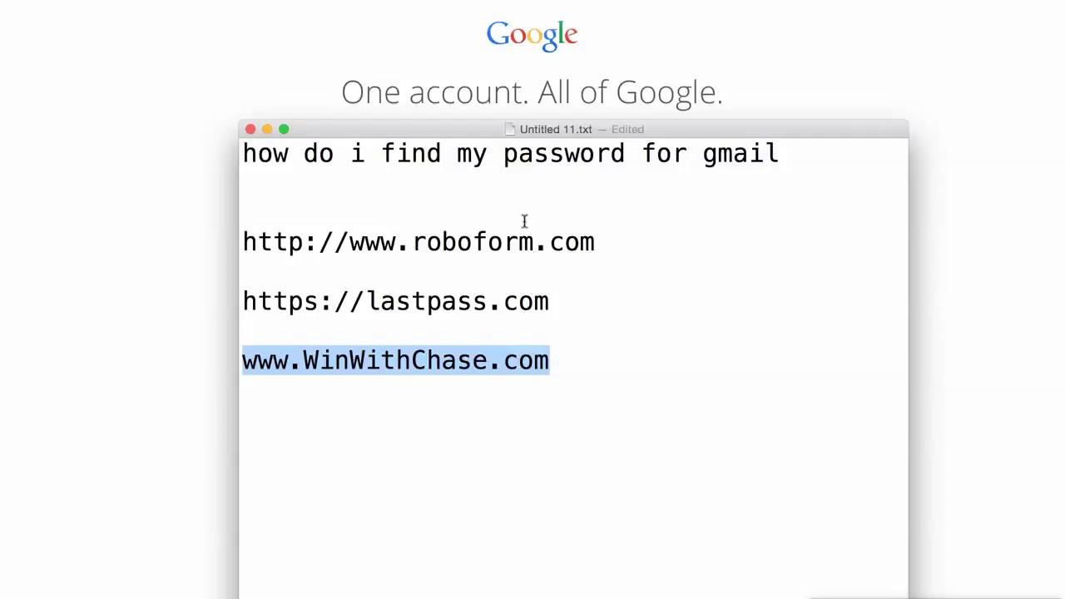
{"action": "left_click", "coordinate": [513, 53]}
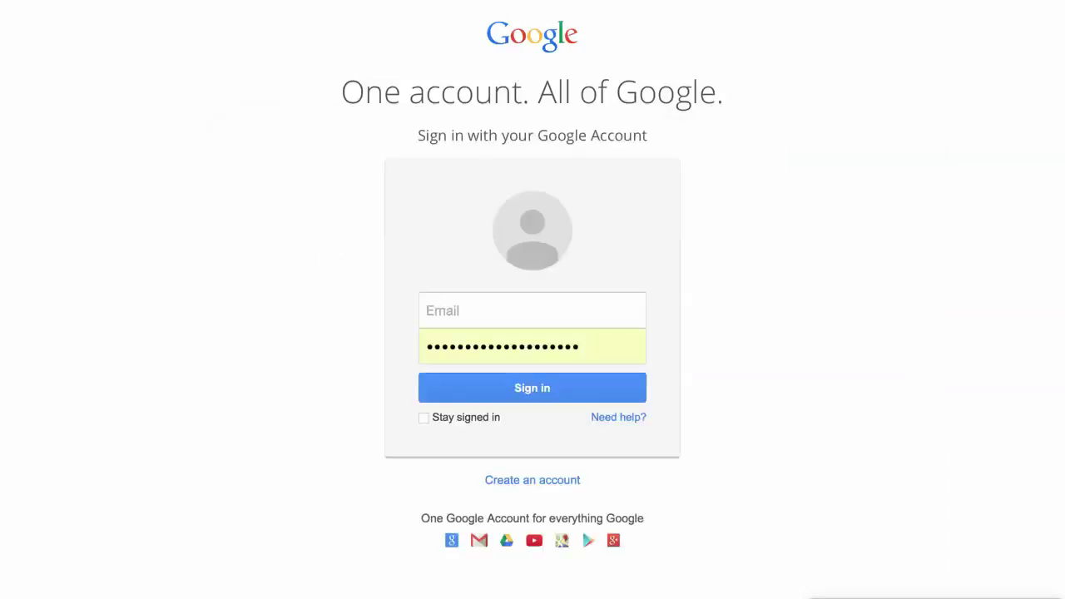
{"action": "key", "text": "super+l"}
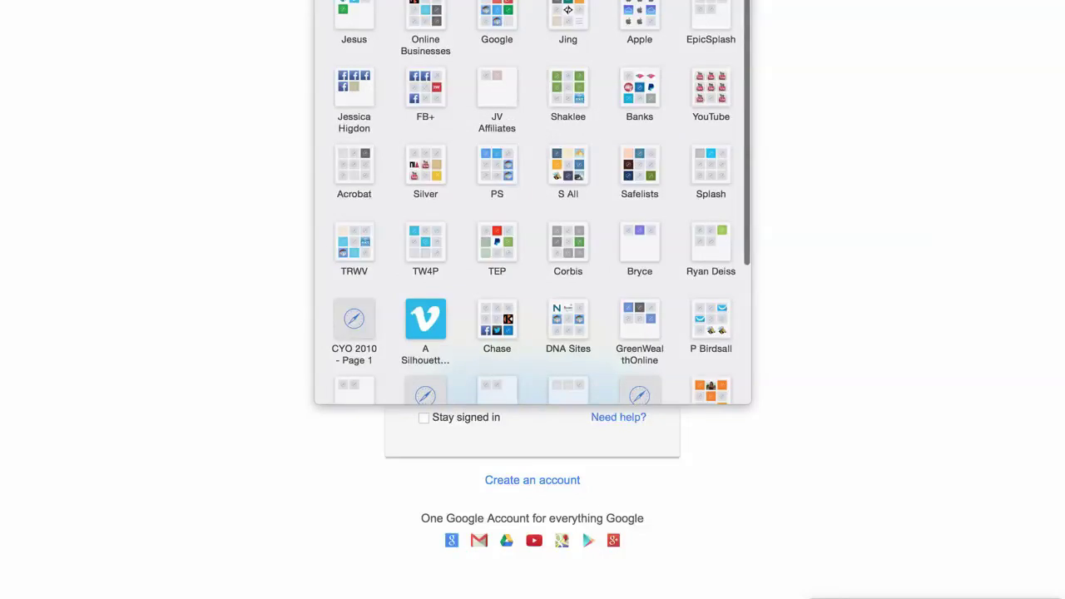
{"action": "key", "text": "super+v"}
{"action": "key", "text": "Return"}
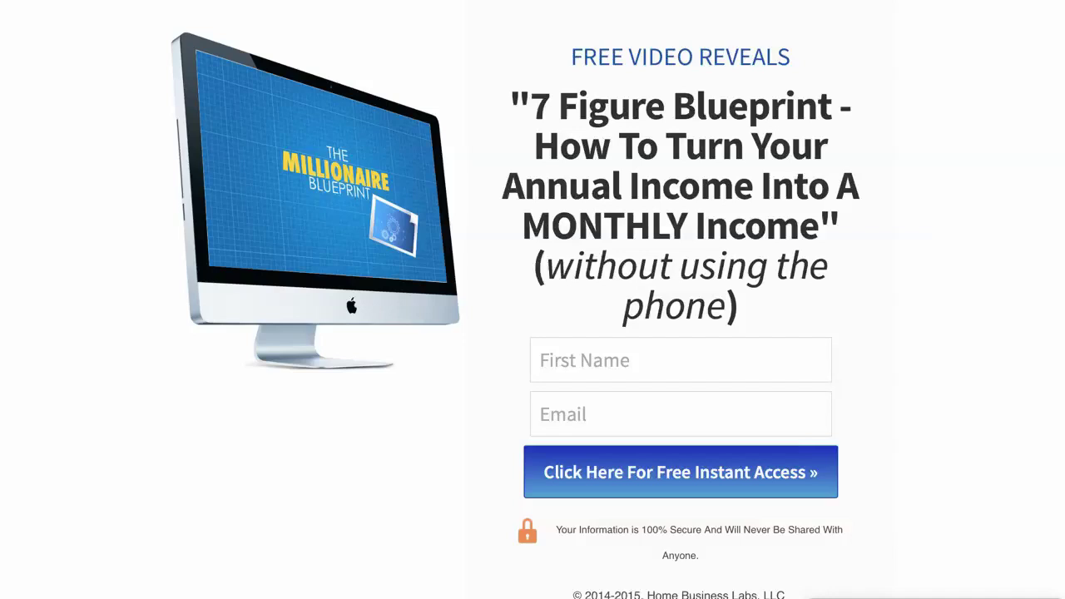
Look over the 7 Figure Blueprint sign-up form and its First Name and Email fields
{"action": "left_click", "coordinate": [606, 359]}
{"action": "left_click", "coordinate": [579, 418]}
{"action": "scroll", "coordinate": [580, 423], "scroll_direction": "down", "scroll_amount": 3}
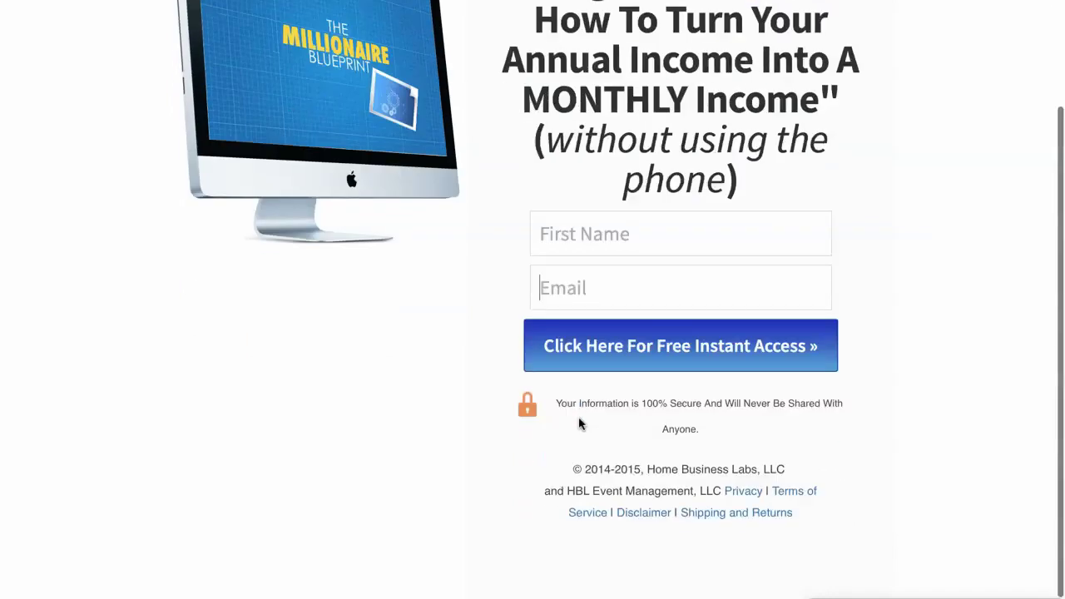
{"action": "scroll", "coordinate": [580, 423], "scroll_direction": "up", "scroll_amount": 3}
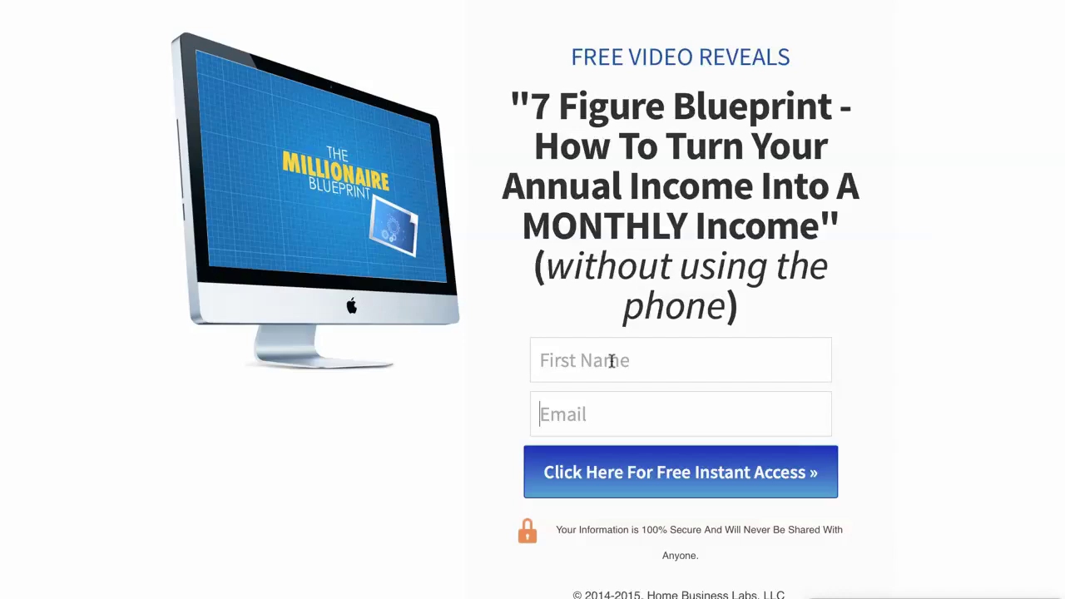
{"action": "scroll", "coordinate": [612, 361], "scroll_direction": "down", "scroll_amount": 1}
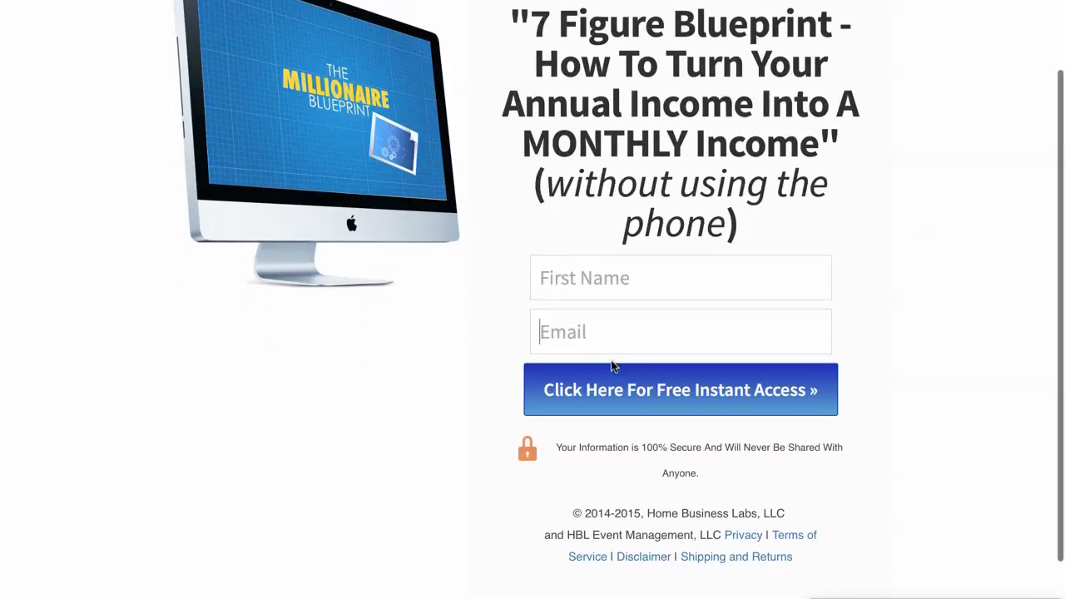
{"action": "scroll", "coordinate": [612, 360], "scroll_direction": "up", "scroll_amount": 1}
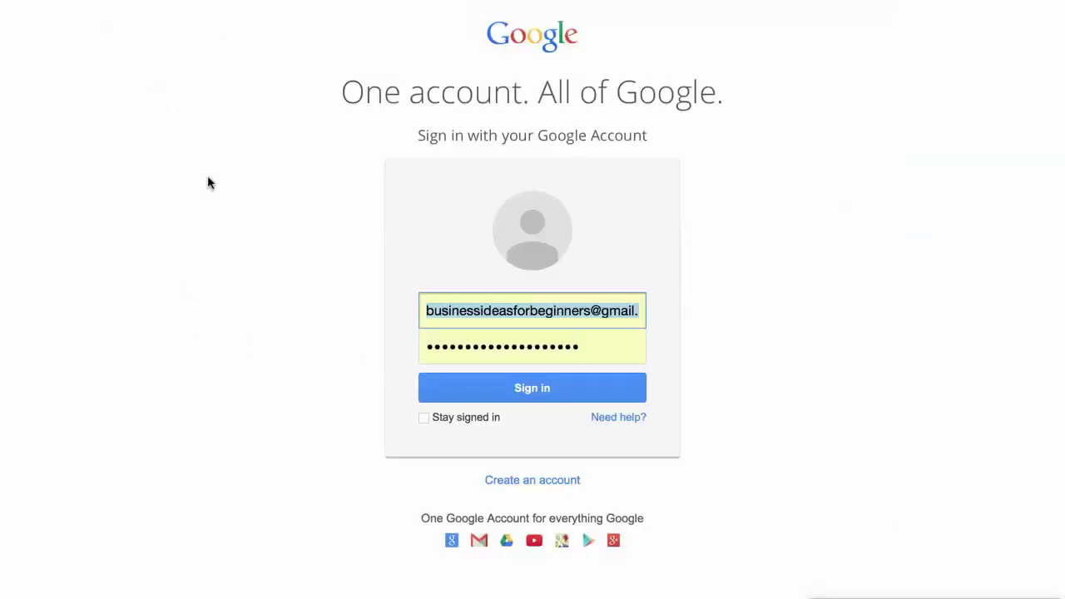
Clear the saved email on the Google sign-in form and bring the password-tips note on top
{"action": "key", "text": "BackSpace"}
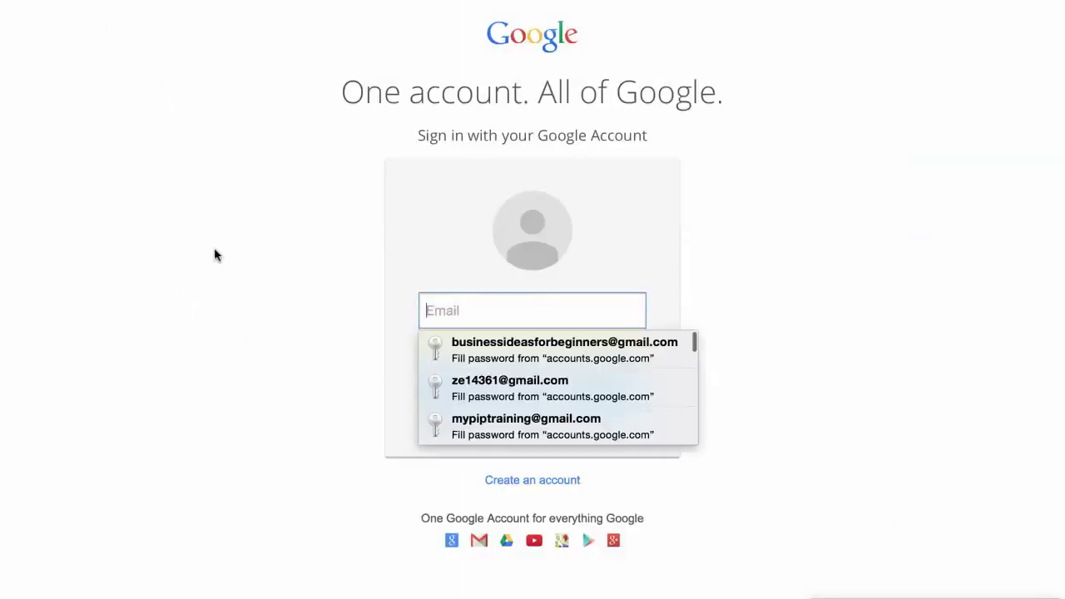
{"action": "left_click", "coordinate": [214, 255]}
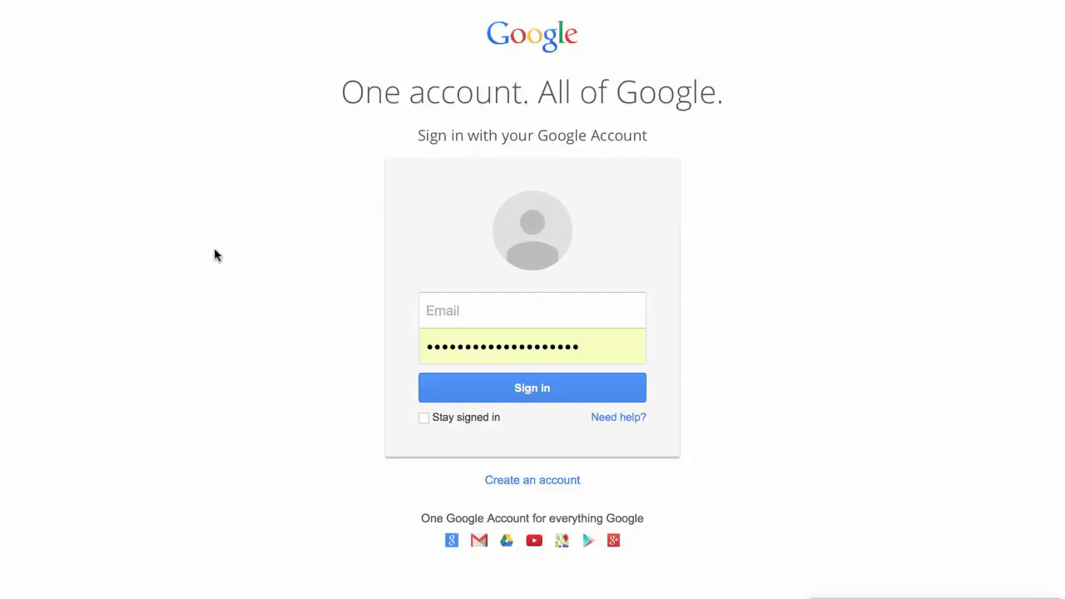
{"action": "key", "text": "super+Tab"}
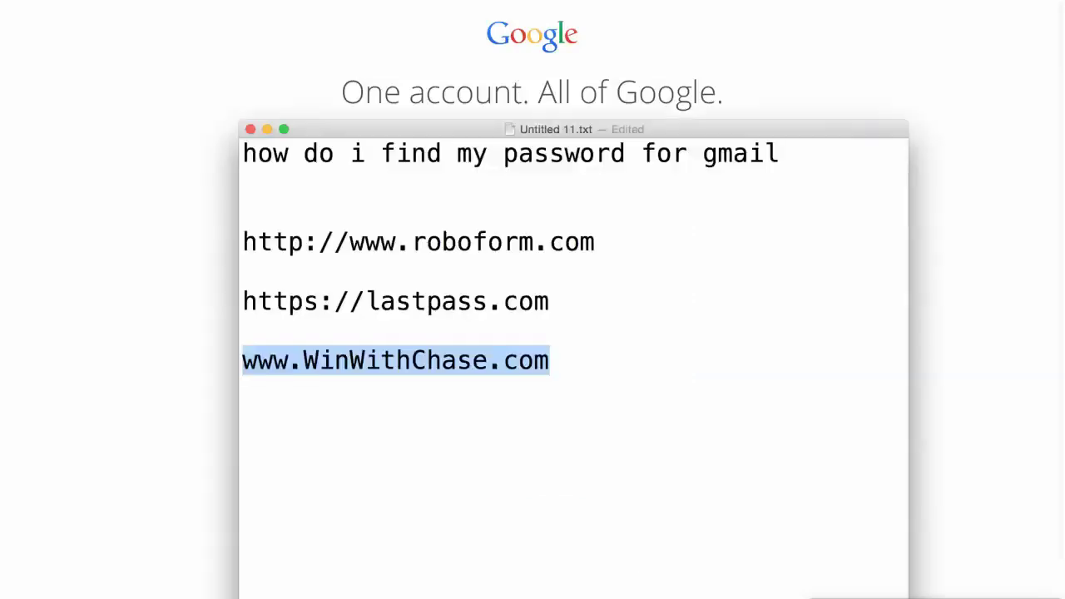
{"action": "left_click_drag", "start_coordinate": [555, 303], "coordinate": [242, 241]}
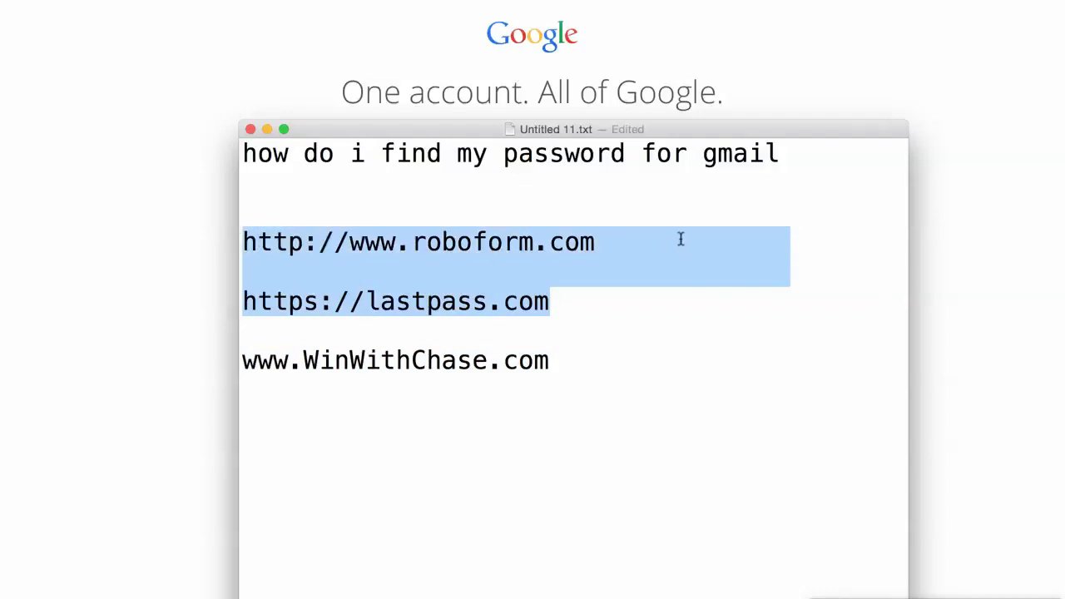
{"action": "left_click", "coordinate": [649, 238]}
{"action": "key", "text": "Return"}
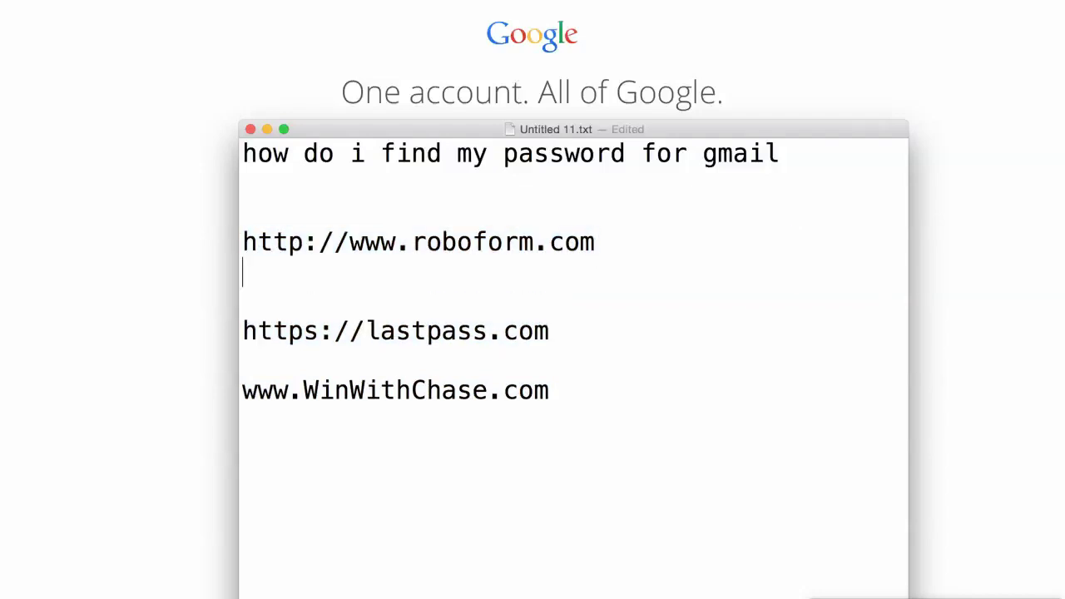
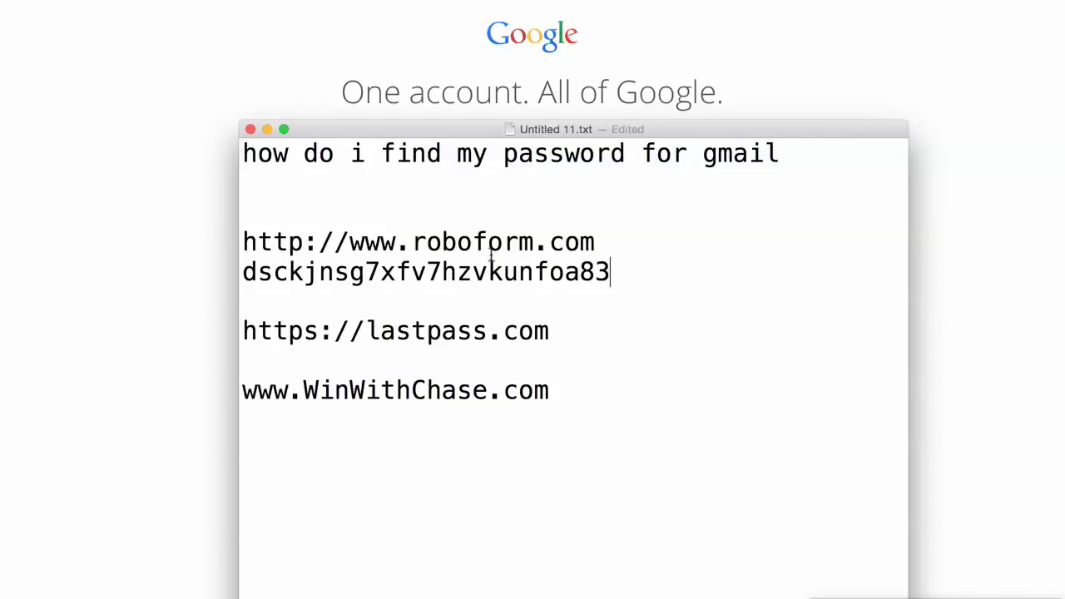
{"action": "triple_click", "coordinate": [471, 271]}
{"action": "double_click", "coordinate": [471, 271]}
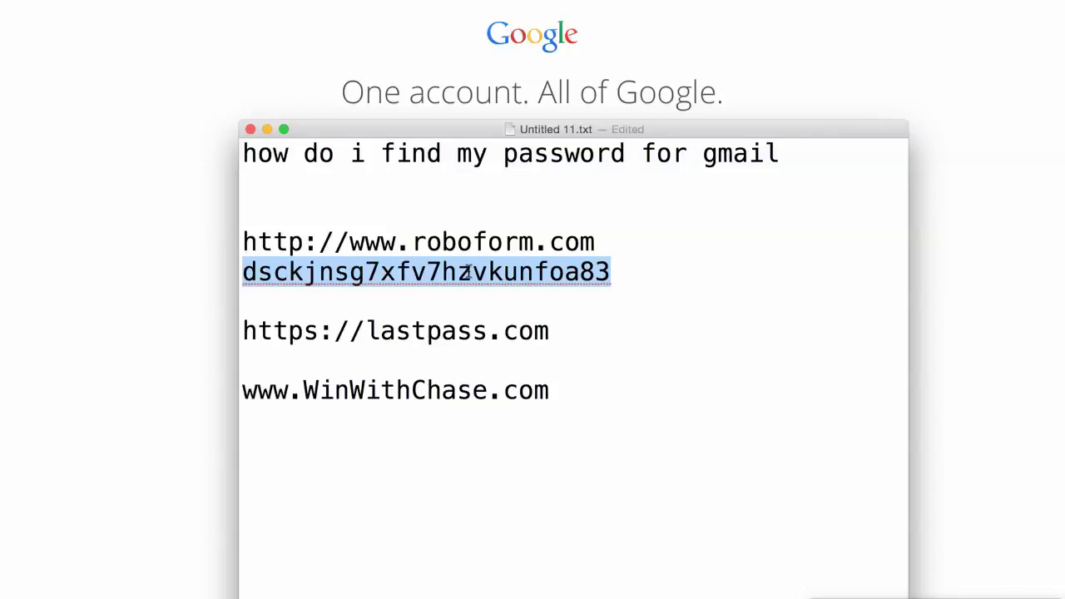
{"action": "key", "text": "BackSpace"}
{"action": "key", "text": "BackSpace"}
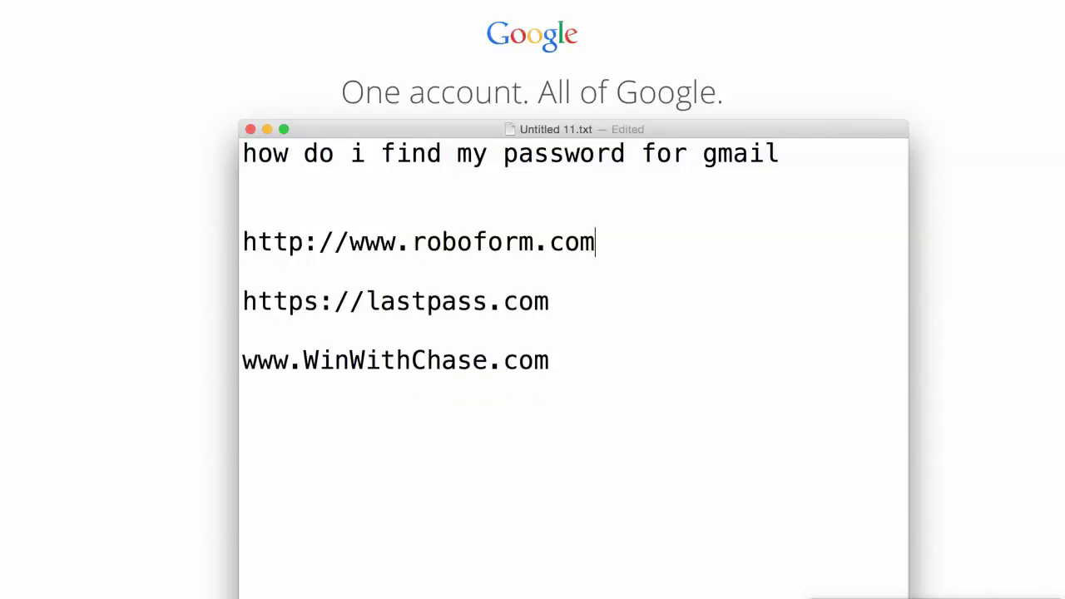
Add a '2 step verification!' line above the roboform URL and select it
{"action": "left_click", "coordinate": [464, 204]}
{"action": "type", "text": "2 step"}
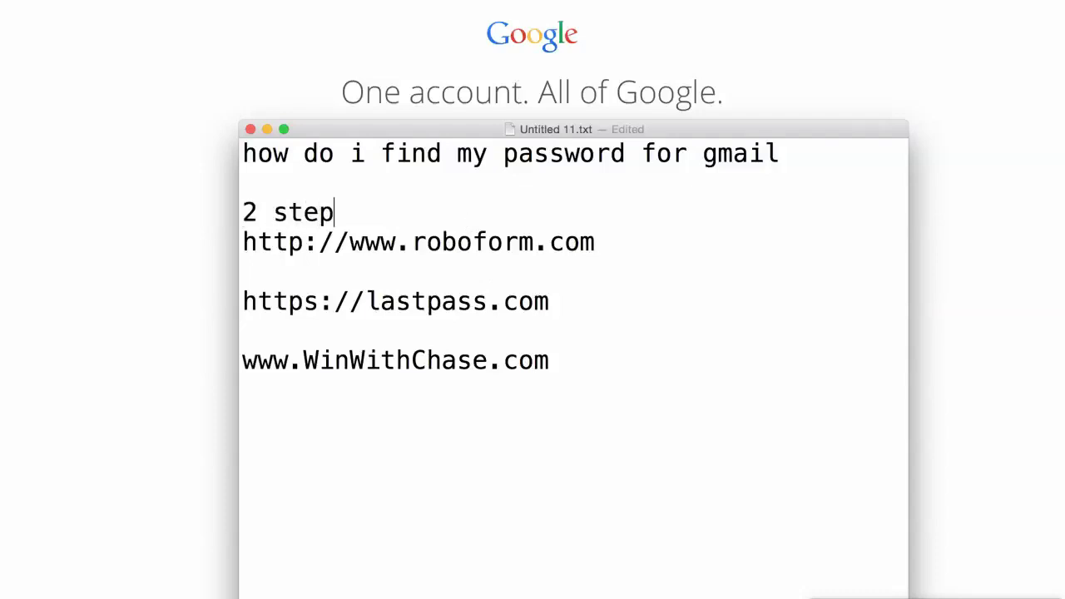
{"action": "type", "text": " verification!"}
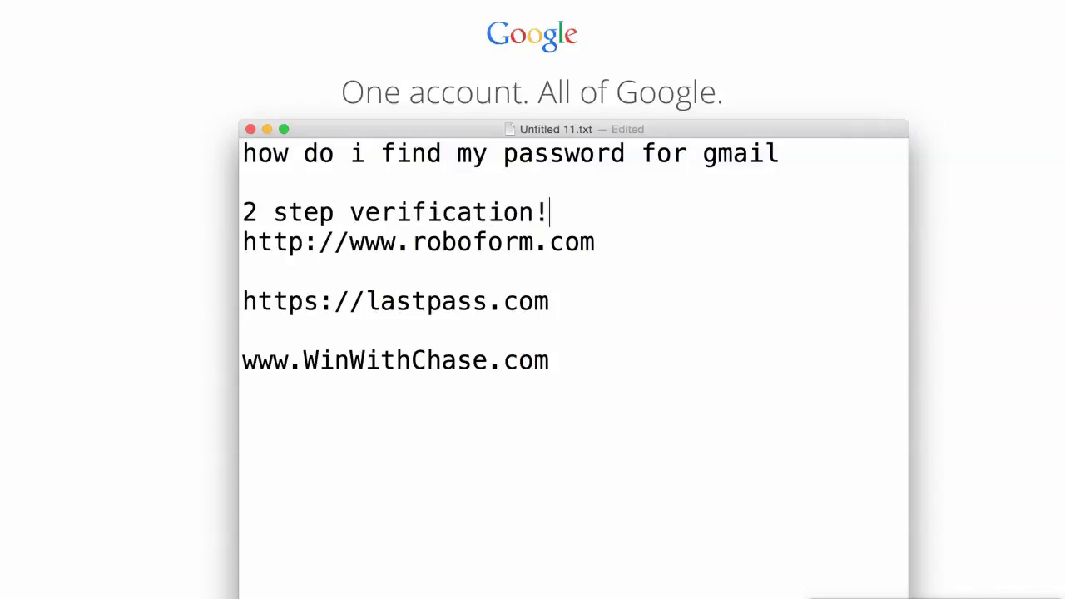
{"action": "key", "text": "Right"}
{"action": "key", "text": "Up"}
{"action": "key", "text": "shift+Down"}
{"action": "key", "text": "shift+Left"}
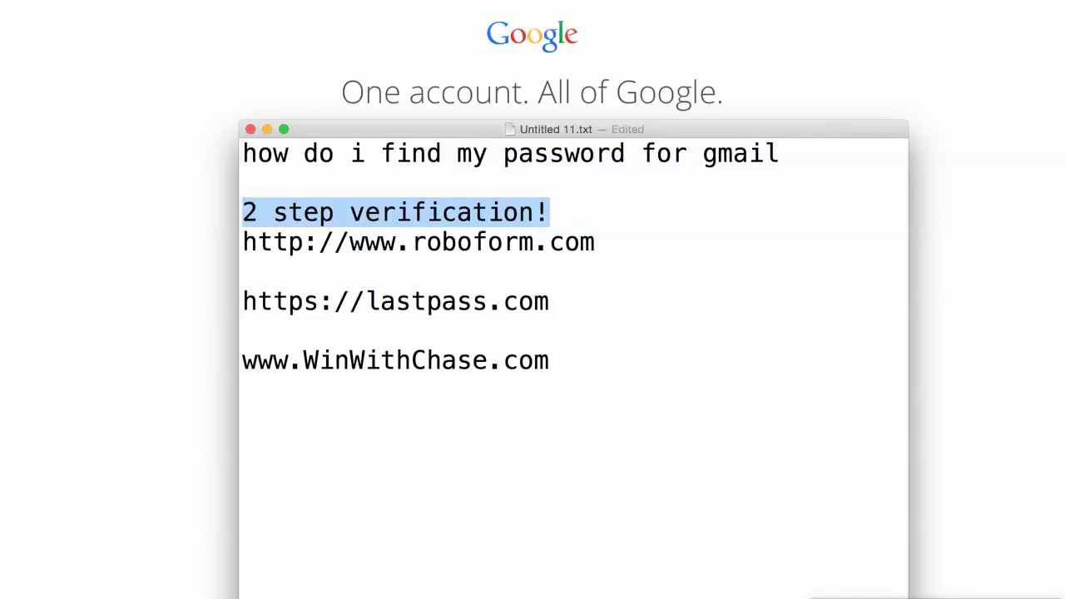
Select the lastpass and WinWithChase lines in turn, then hide the note
{"action": "key", "text": "Left"}
{"action": "key", "text": "Down"}
{"action": "key", "text": "shift+Down"}
{"action": "key", "text": "Right"}
{"action": "key", "text": "Down"}
{"action": "key", "text": "shift+Down"}
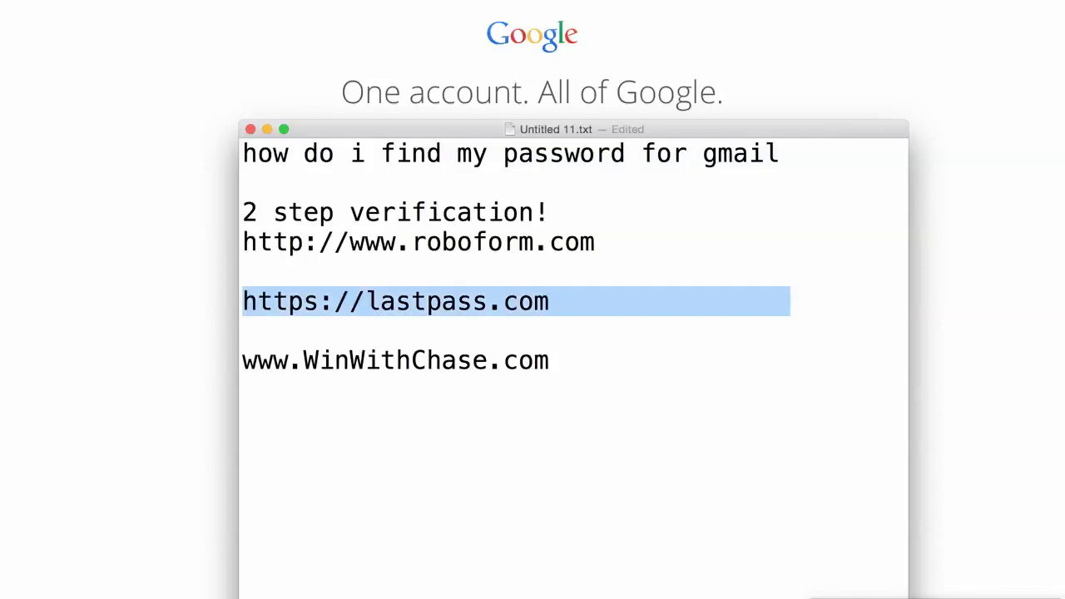
{"action": "key", "text": "Right"}
{"action": "key", "text": "Down"}
{"action": "key", "text": "shift+Down"}
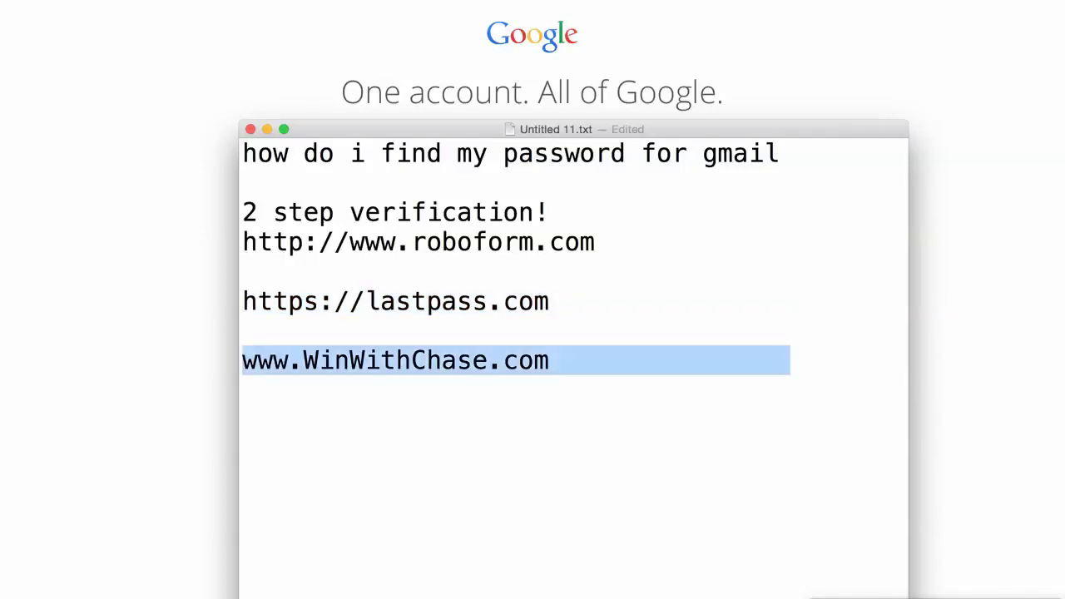
{"action": "key", "text": "shift+Left"}
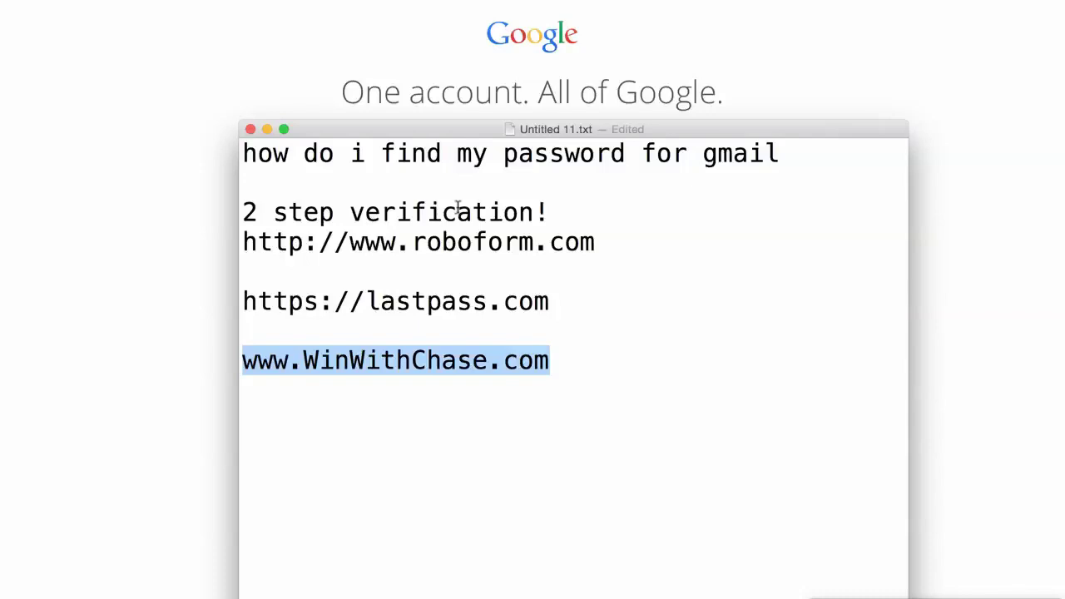
{"action": "key", "text": "super+tab"}
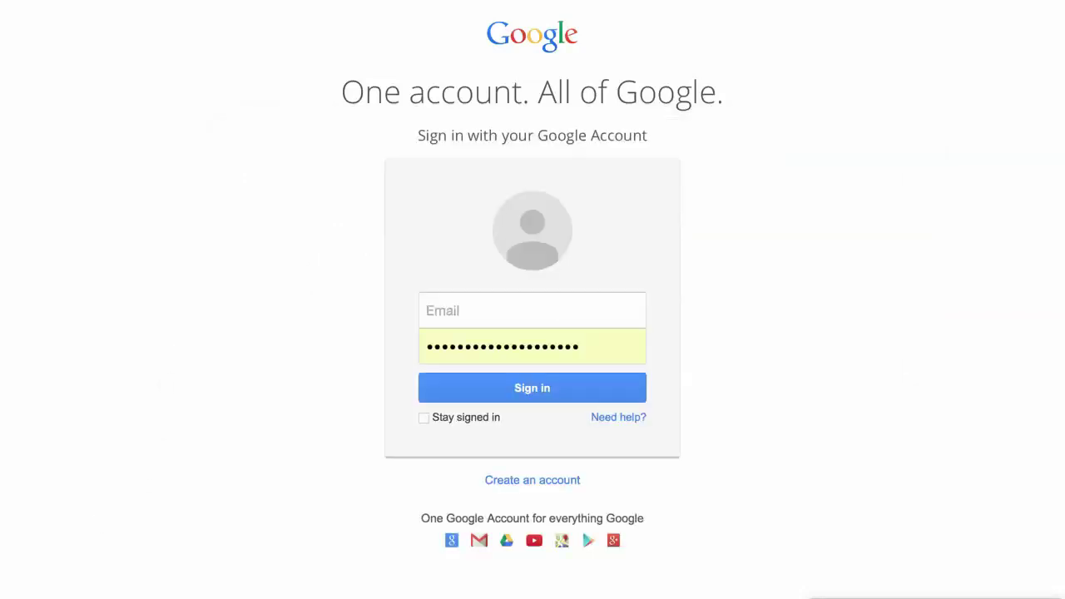